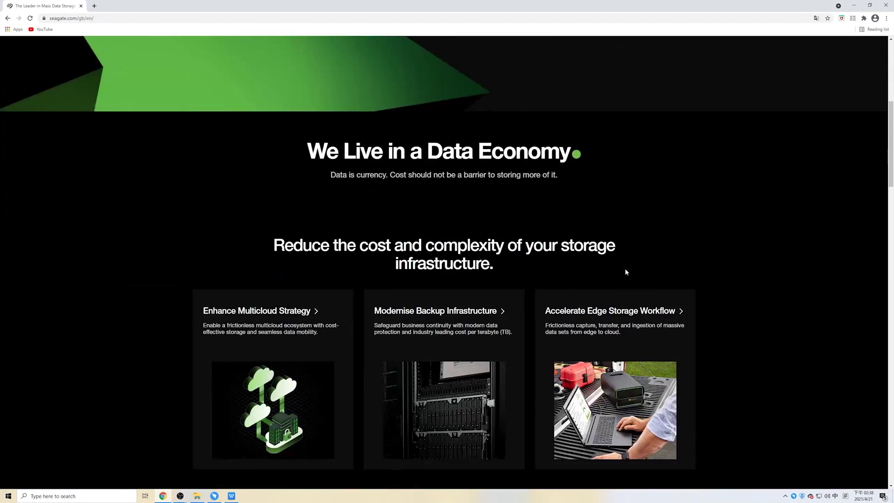
pyautogui.scroll(-8, 625, 268)
pyautogui.scroll(-4, 625, 268)
# Visit Seagate's Warranty & Replacements page and its Rescue data recovery claim page.
pyautogui.click(571, 336)
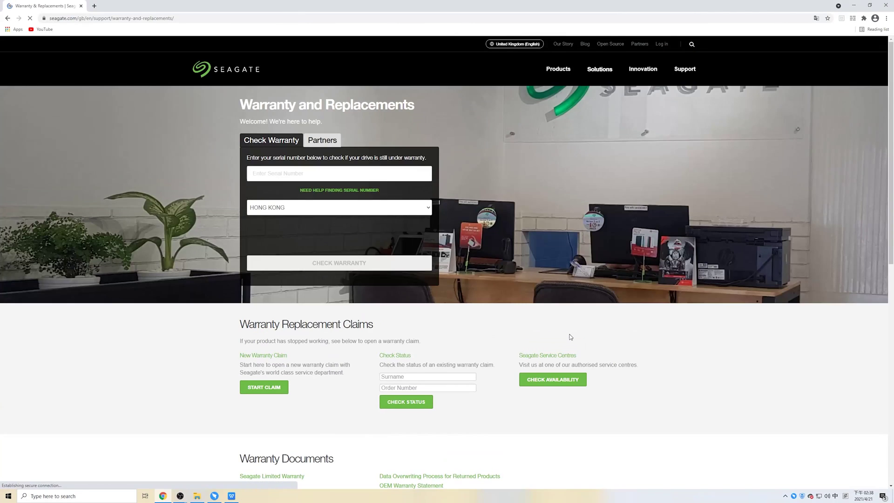
pyautogui.scroll(-8, 568, 333)
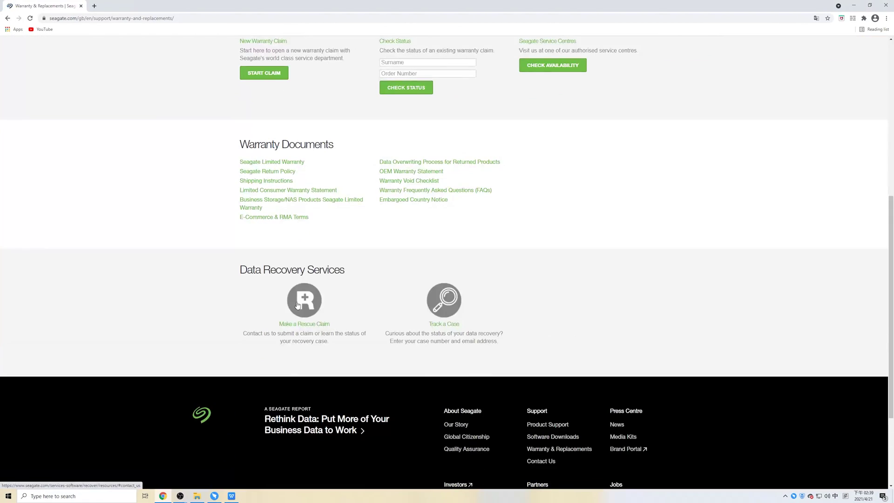
pyautogui.click(299, 306)
pyautogui.scroll(5, 460, 306)
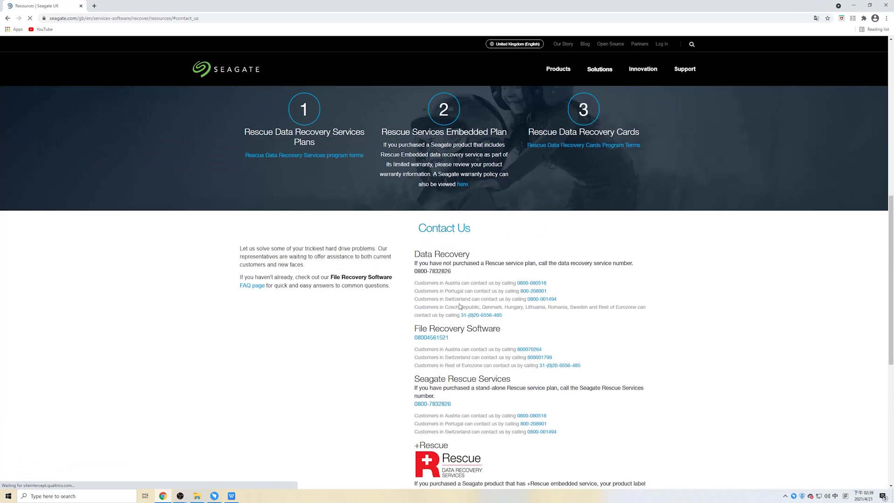
pyautogui.scroll(5, 459, 306)
pyautogui.scroll(5, 460, 307)
pyautogui.scroll(3, 459, 306)
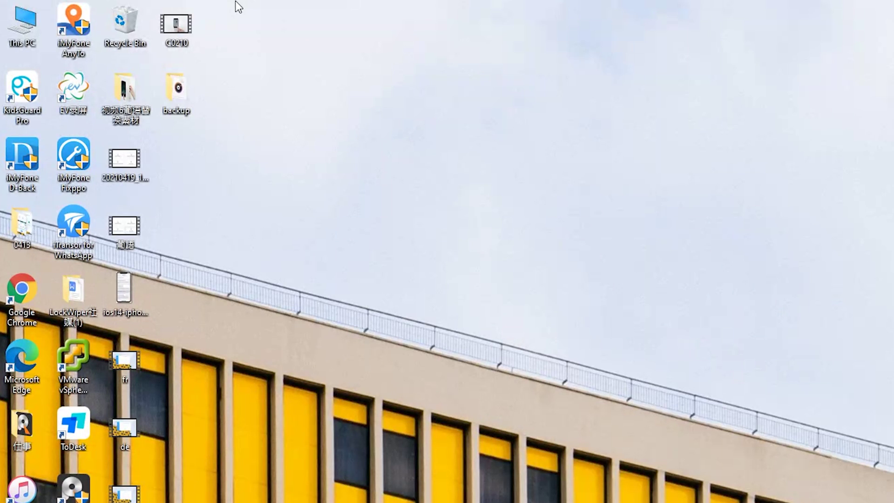
# Uninstall the Seagate Expansion SCSI Disk Device from Device Manager's Disk drives list.
pyautogui.doubleClick(12, 21)
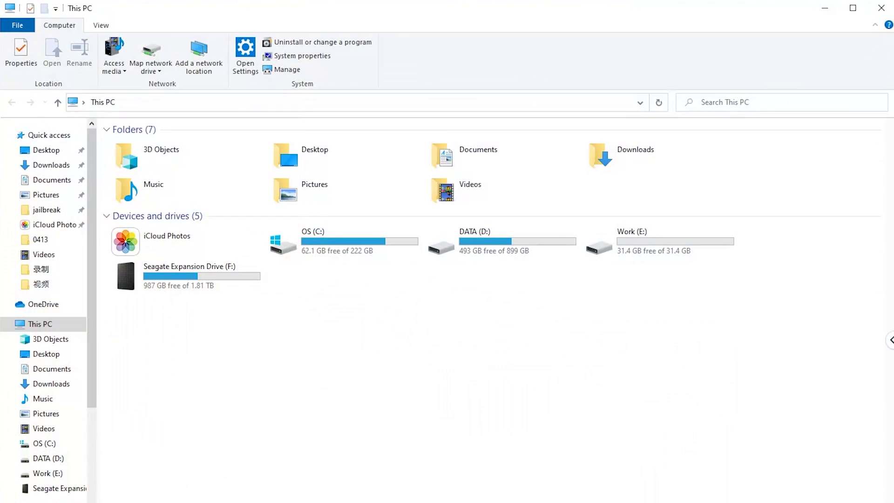
pyautogui.click(287, 70)
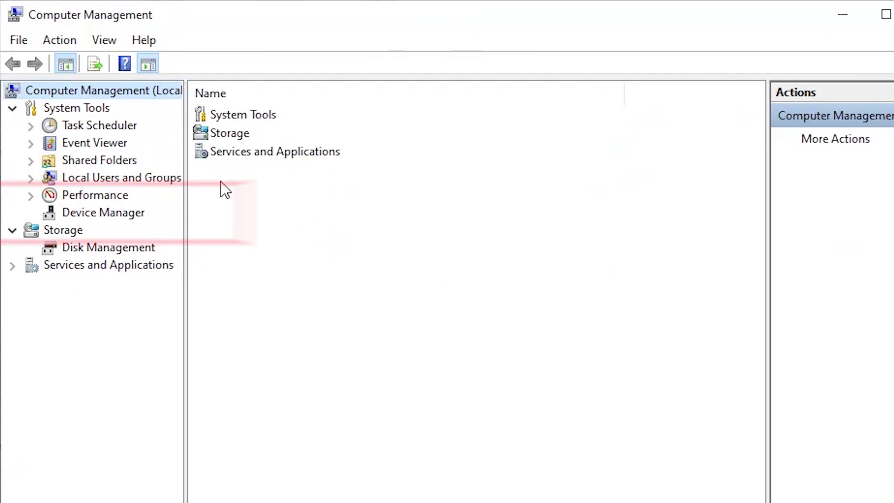
pyautogui.click(103, 213)
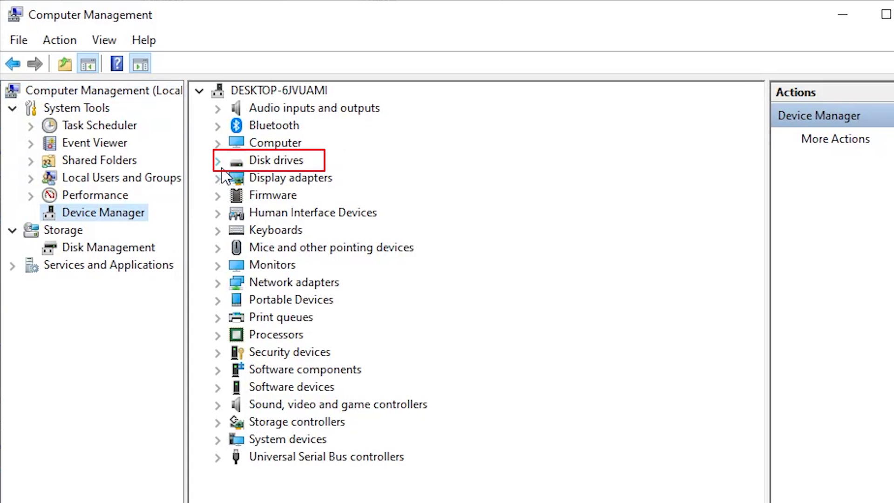
pyautogui.click(218, 162)
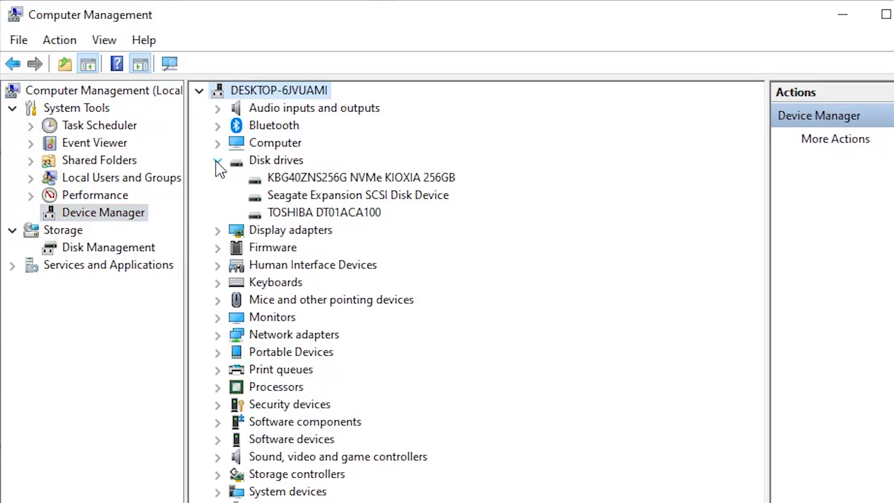
pyautogui.click(310, 198)
pyautogui.rightClick(318, 197)
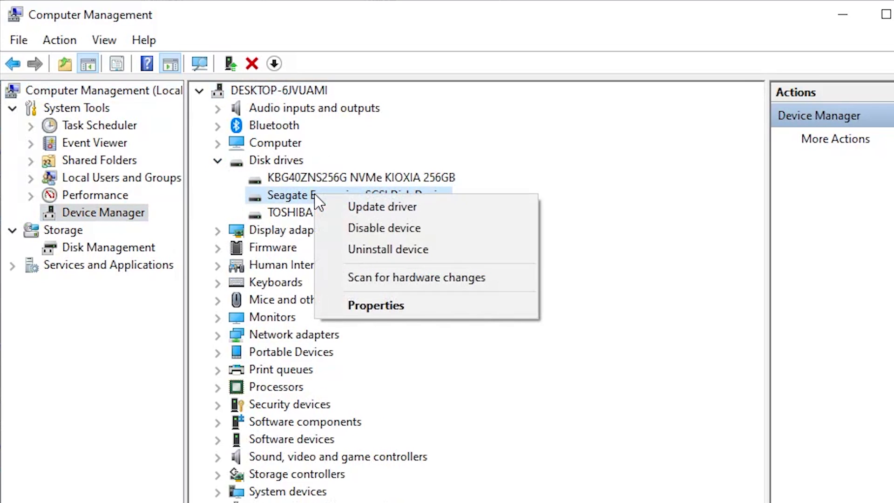
pyautogui.click(369, 253)
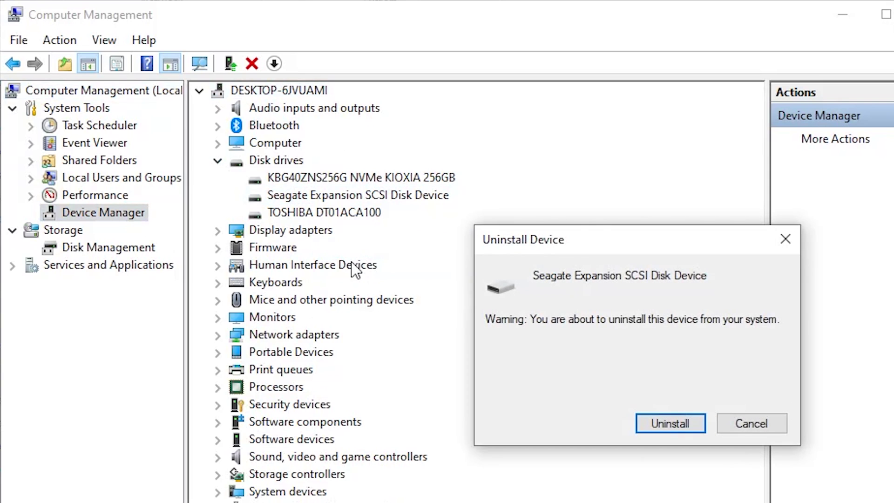
pyautogui.click(661, 428)
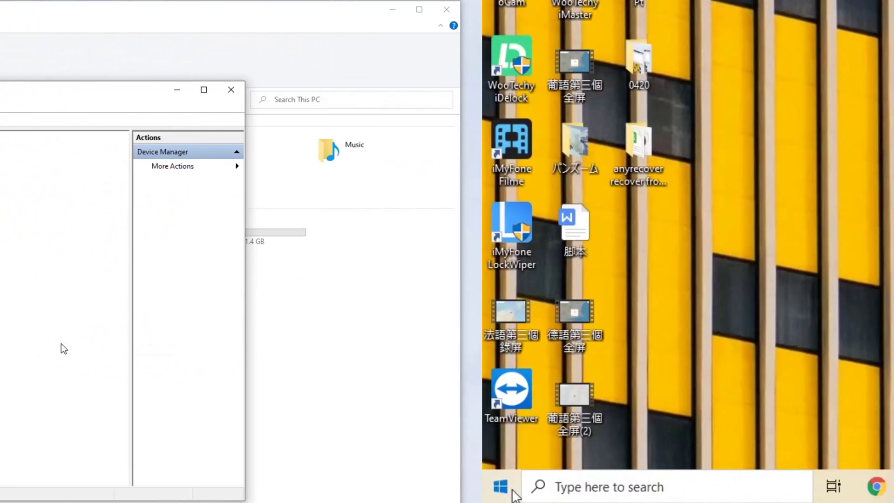
pyautogui.click(496, 491)
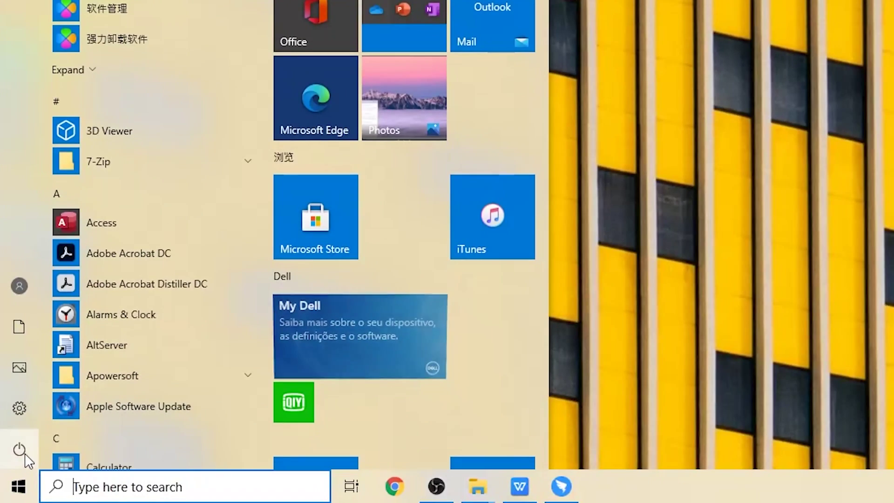
# Show the Sleep, Shut down and Restart power options from the Start menu.
pyautogui.click(25, 454)
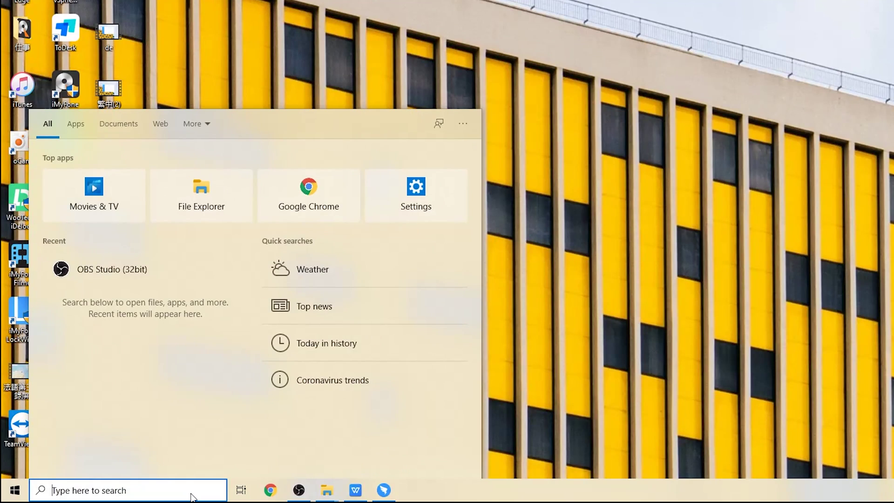
pyautogui.write('cmd')
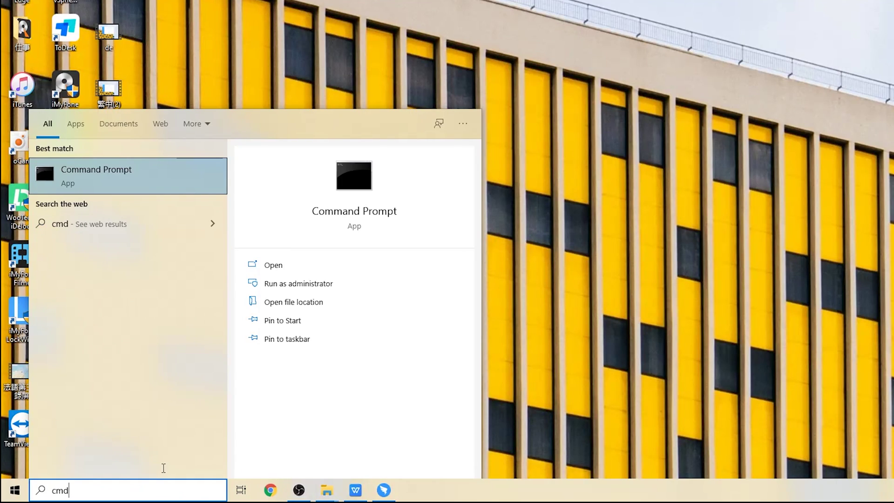
# Launch Command Prompt with administrator rights.
pyautogui.rightClick(192, 176)
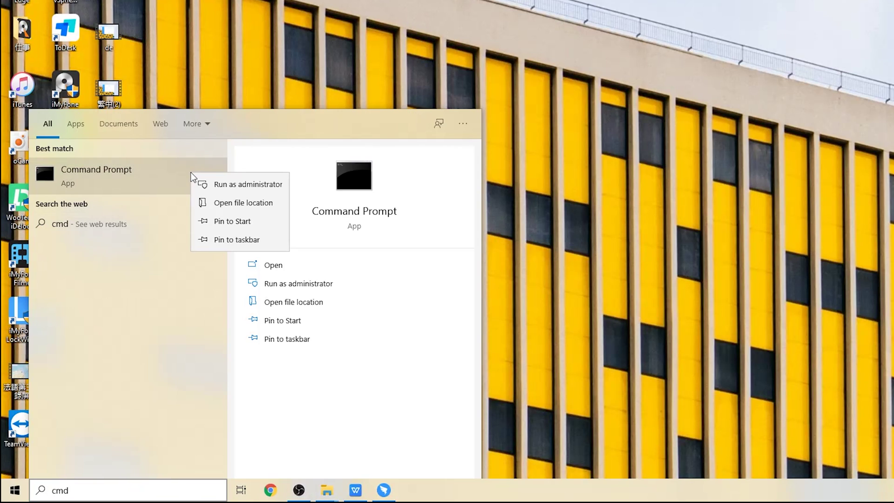
pyautogui.click(238, 184)
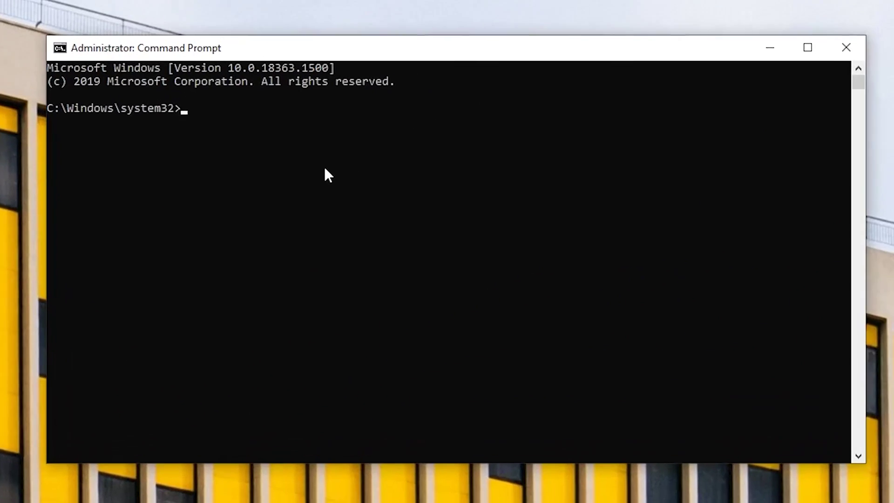
pyautogui.write('ch')
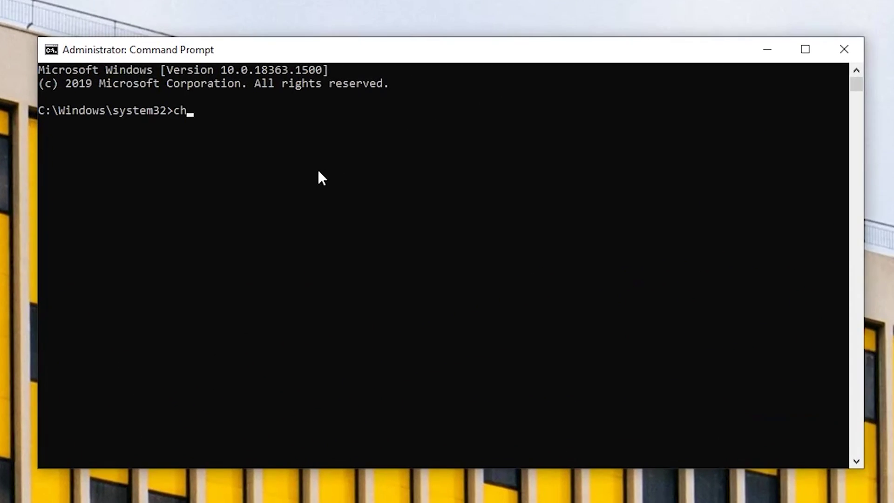
pyautogui.write('kd')
pyautogui.write('sk ')
pyautogui.write('F:')
pyautogui.write('/')
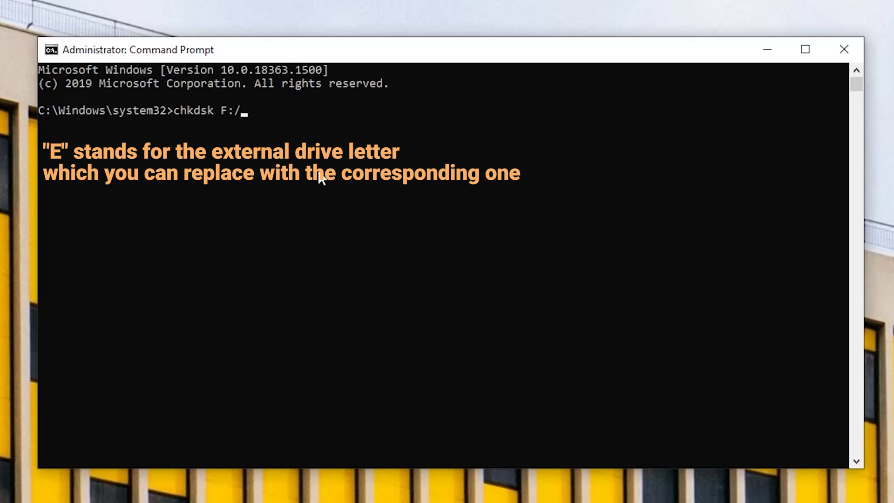
pyautogui.write('f')
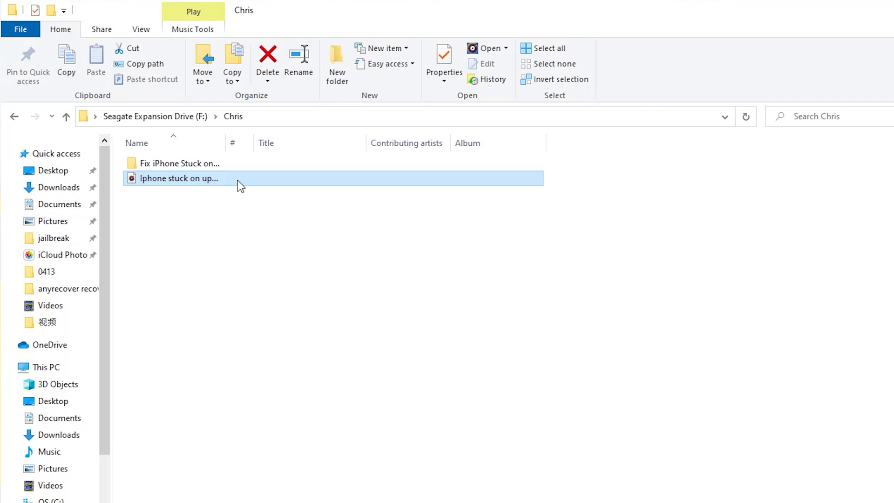
# Permanently delete the 'Iphone stuck on update bar' WAV using Shift+Delete, confirming with Yes.
pyautogui.hotkey('shift', 'Delete')
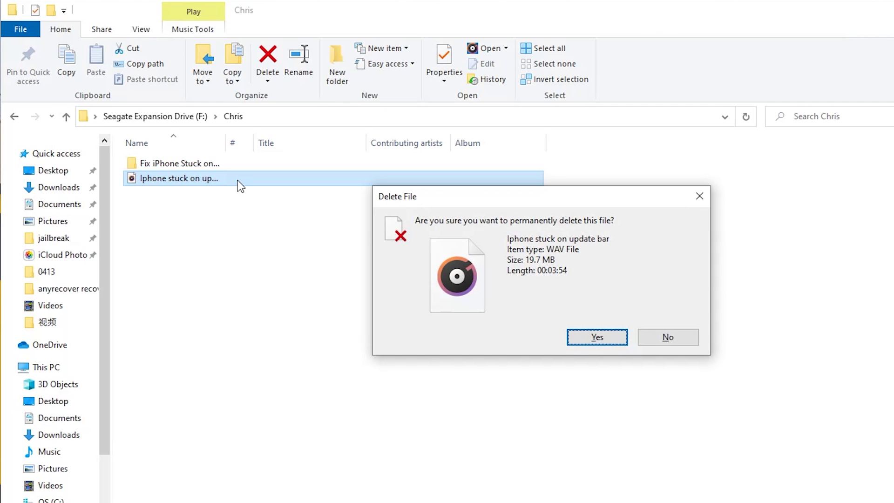
pyautogui.click(597, 337)
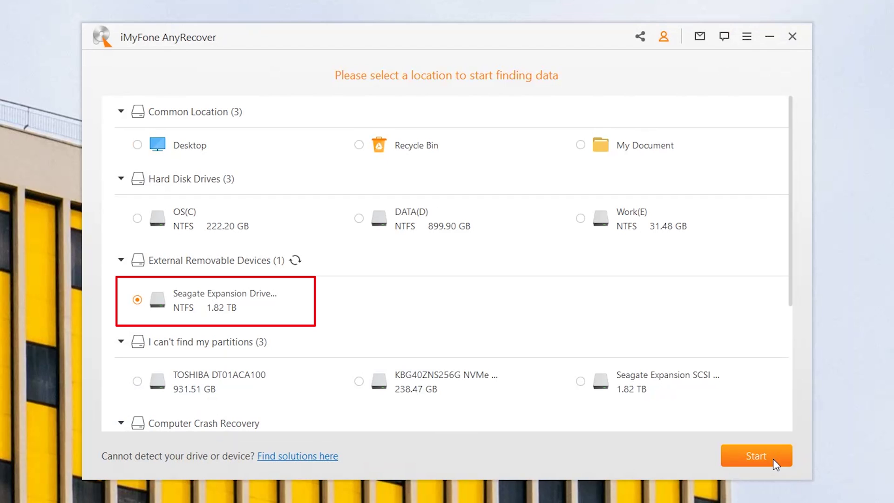
# Start scanning the Seagate Expansion Drive, then pause the scan.
pyautogui.click(773, 459)
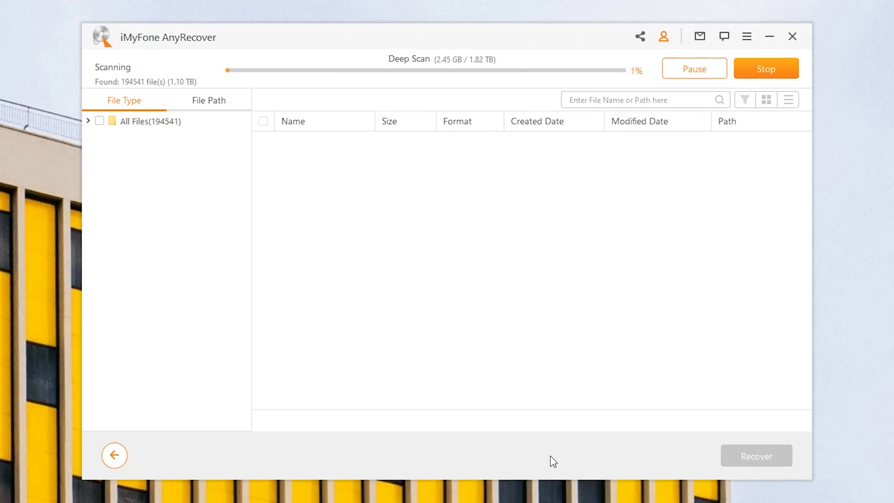
pyautogui.click(140, 121)
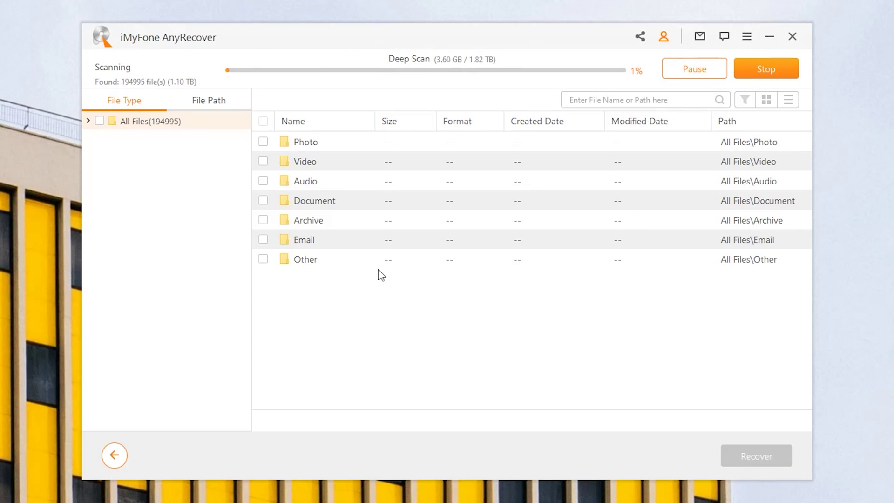
pyautogui.click(706, 65)
# Preview the 'Iphone stuck on update bar' file under Audio > WAV and recover it to the Desktop.
pyautogui.doubleClick(313, 183)
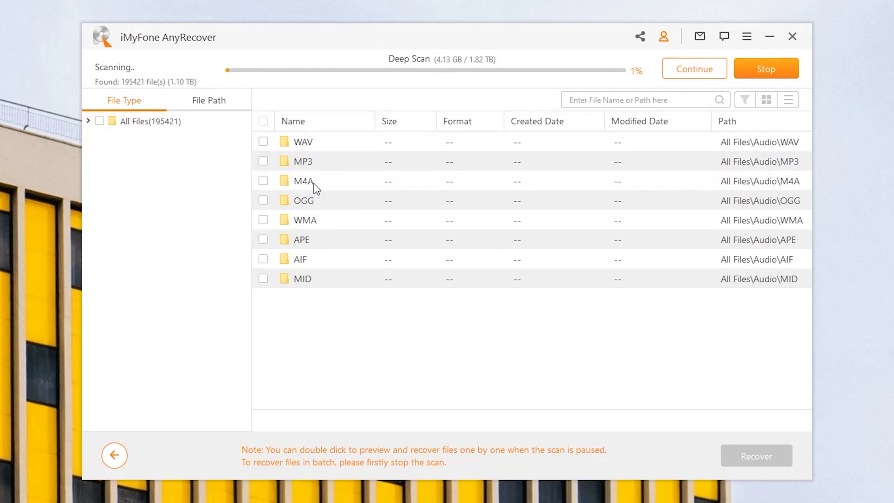
pyautogui.doubleClick(319, 144)
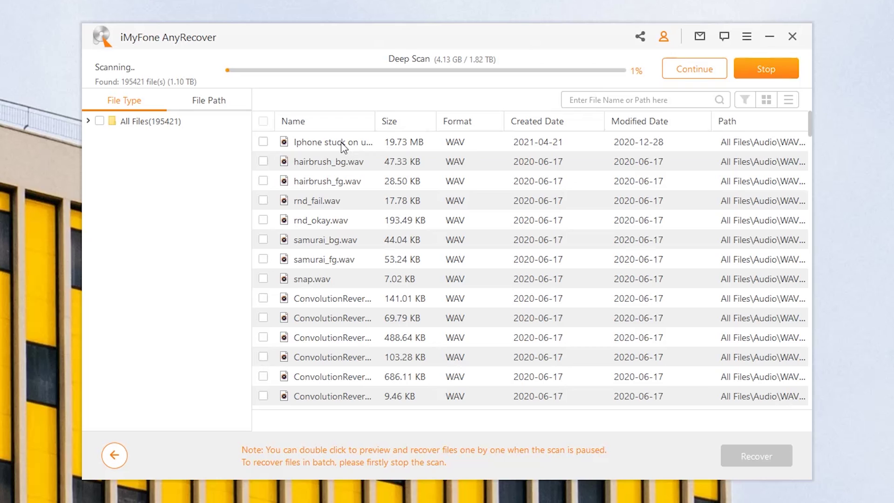
pyautogui.click(263, 142)
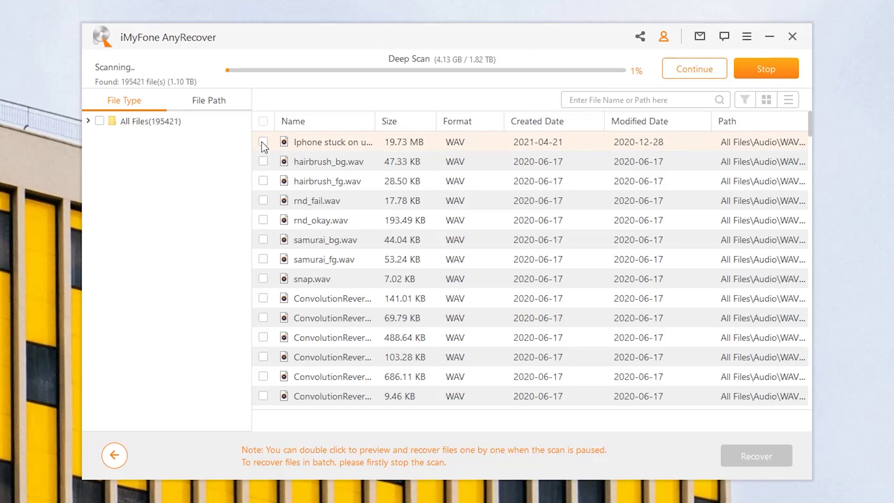
pyautogui.doubleClick(375, 142)
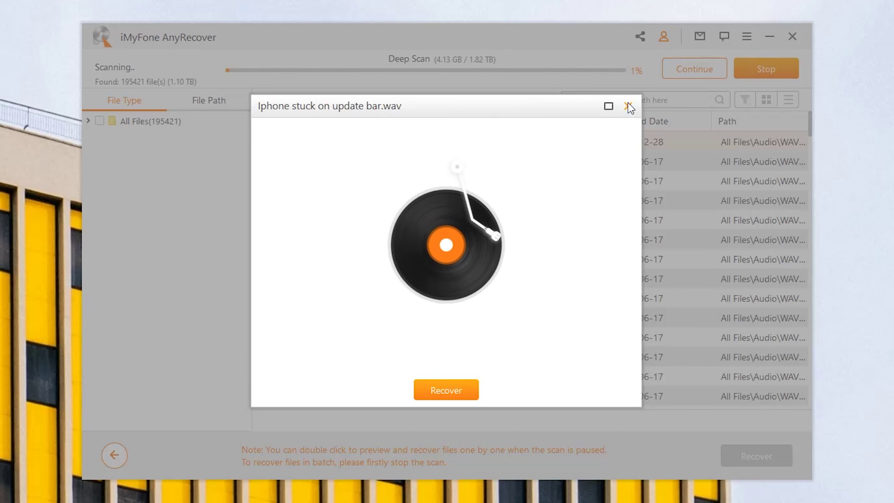
pyautogui.click(470, 389)
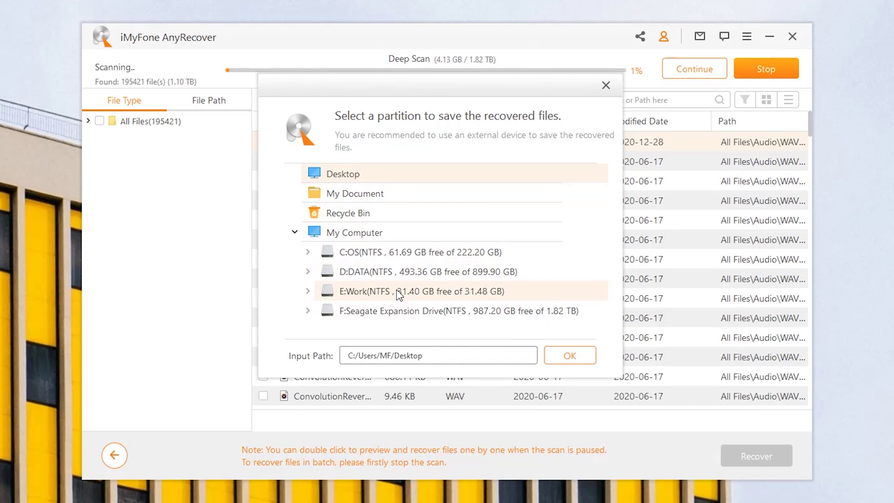
pyautogui.click(564, 362)
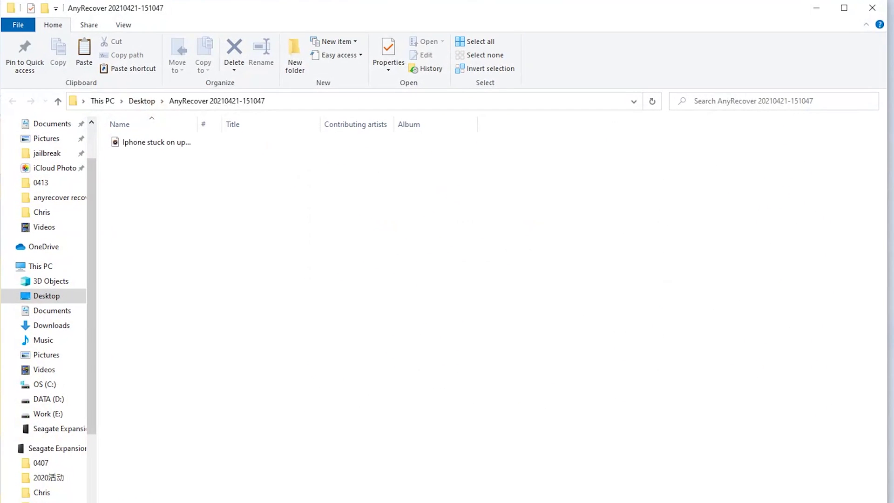
pyautogui.doubleClick(195, 145)
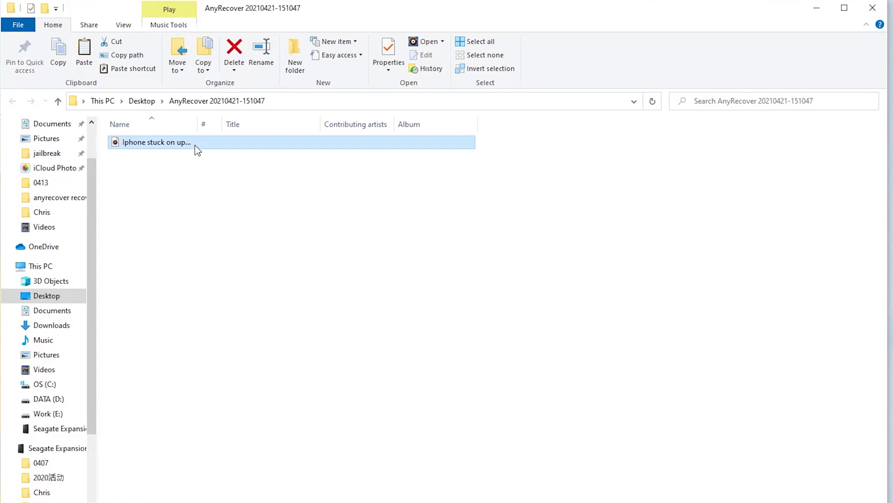